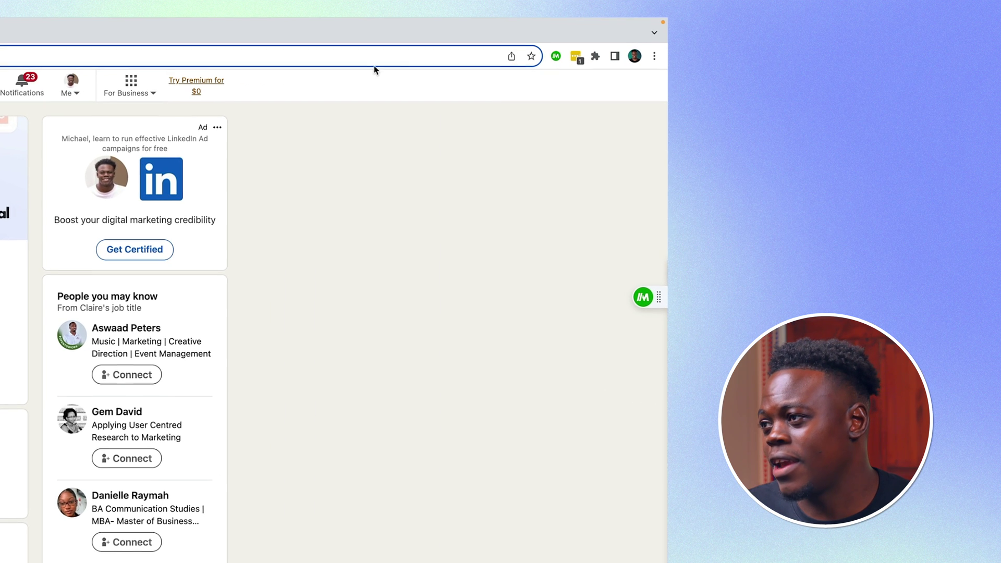
# Step: Open the Magical side panel on the LinkedIn profile to list its captured fields
pyautogui.click(895, 45)
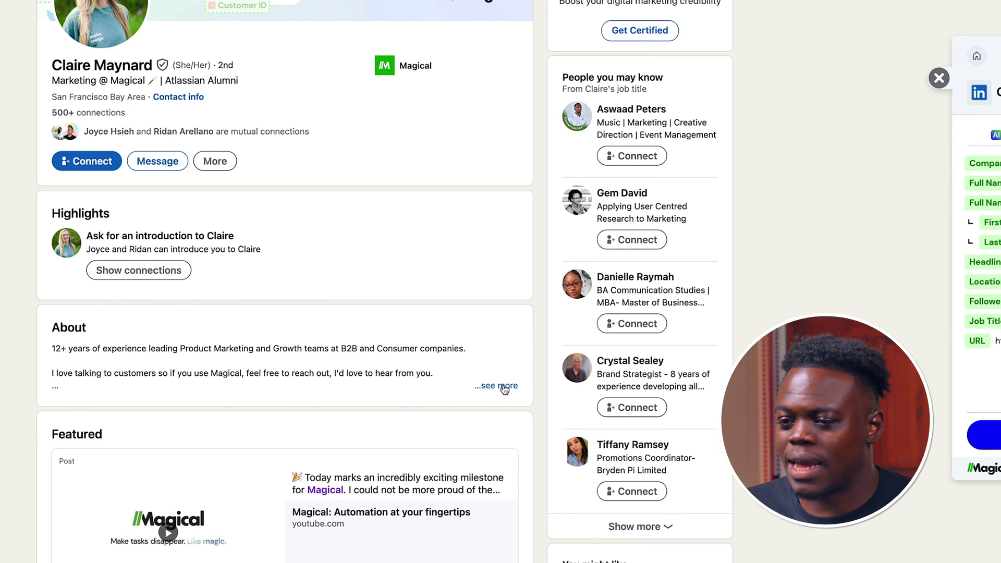
# Step: Expand the profile's About section and capture its full text as a field labelled About
pyautogui.click(4, 438)
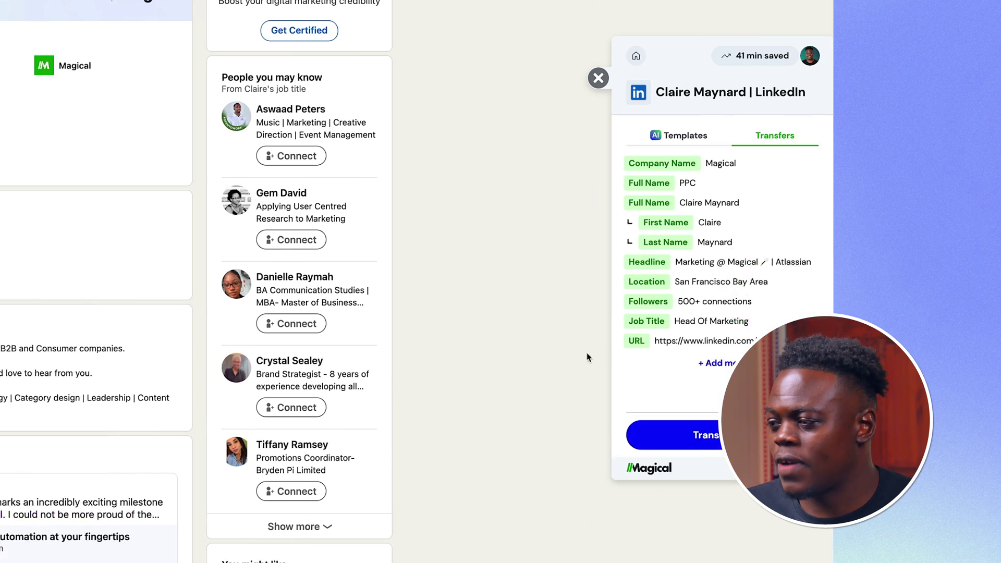
pyautogui.click(609, 363)
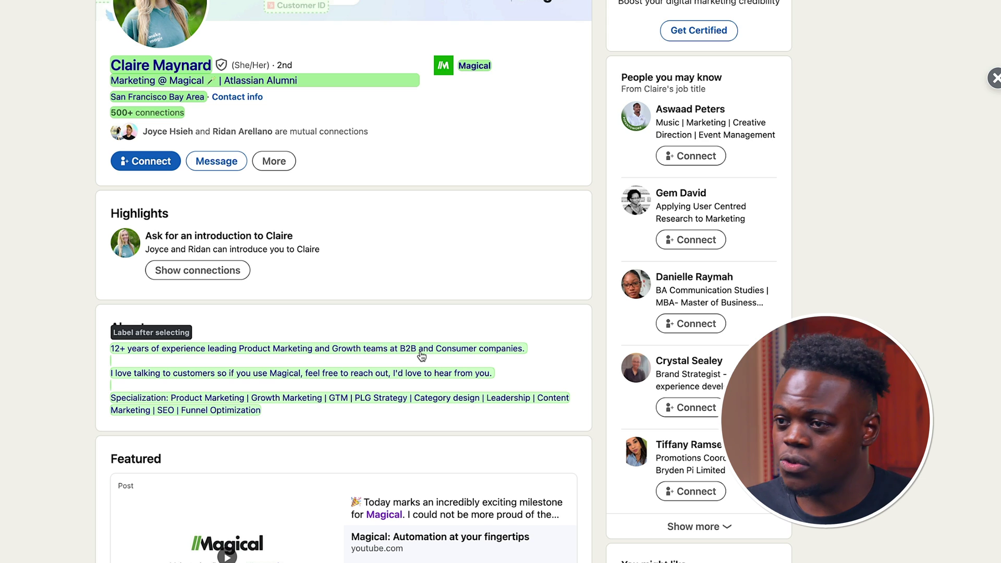
pyautogui.click(421, 355)
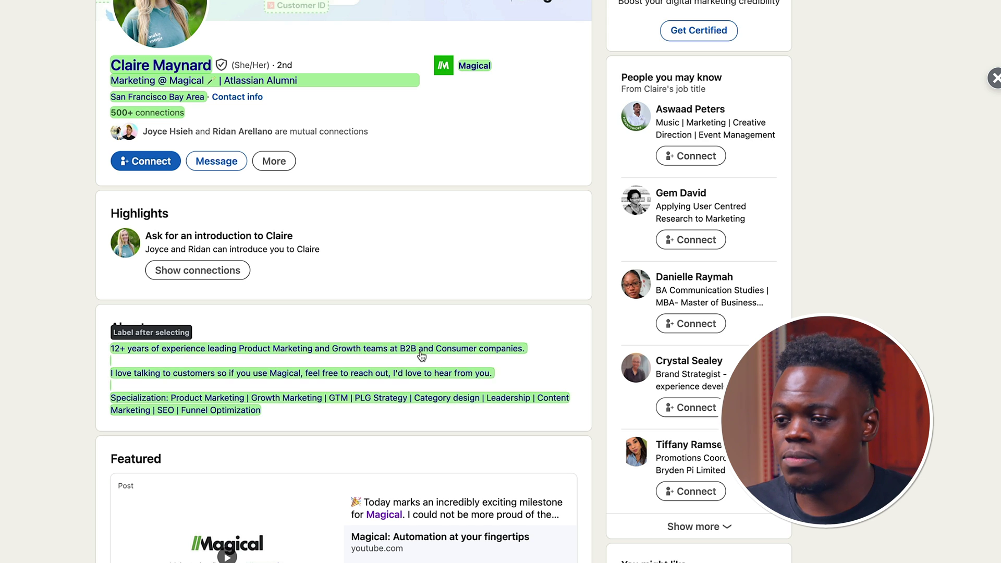
pyautogui.click(428, 268)
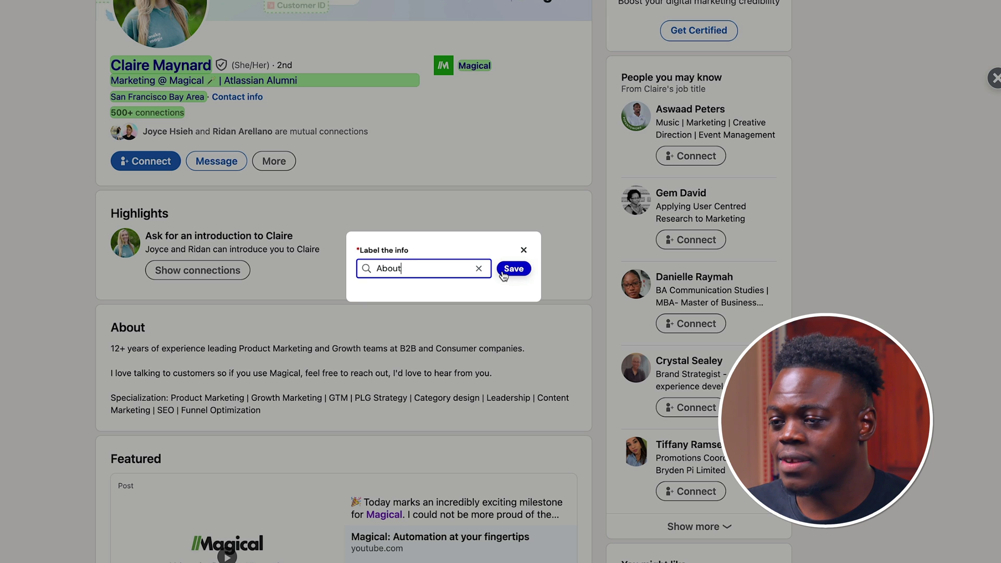
pyautogui.click(505, 272)
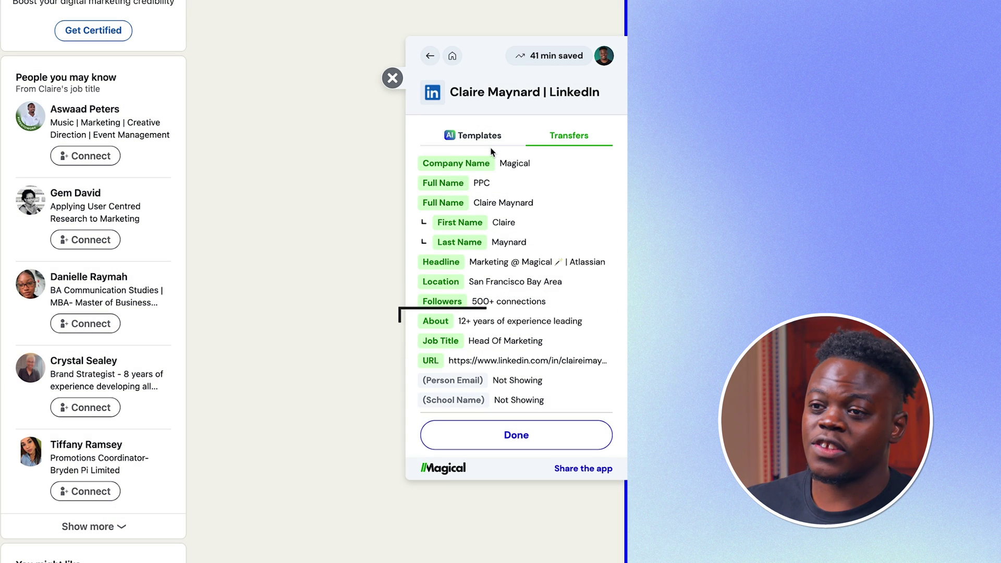
# Step: Transfer just this profile's fields to a new 'LinkedIn Profile via Magical' spreadsheet
pyautogui.click(505, 441)
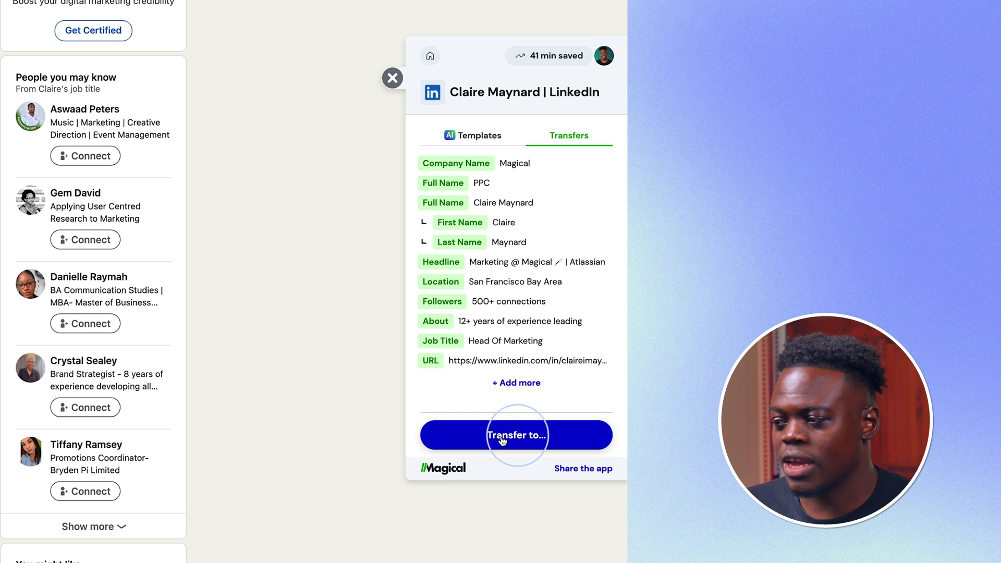
pyautogui.click(502, 437)
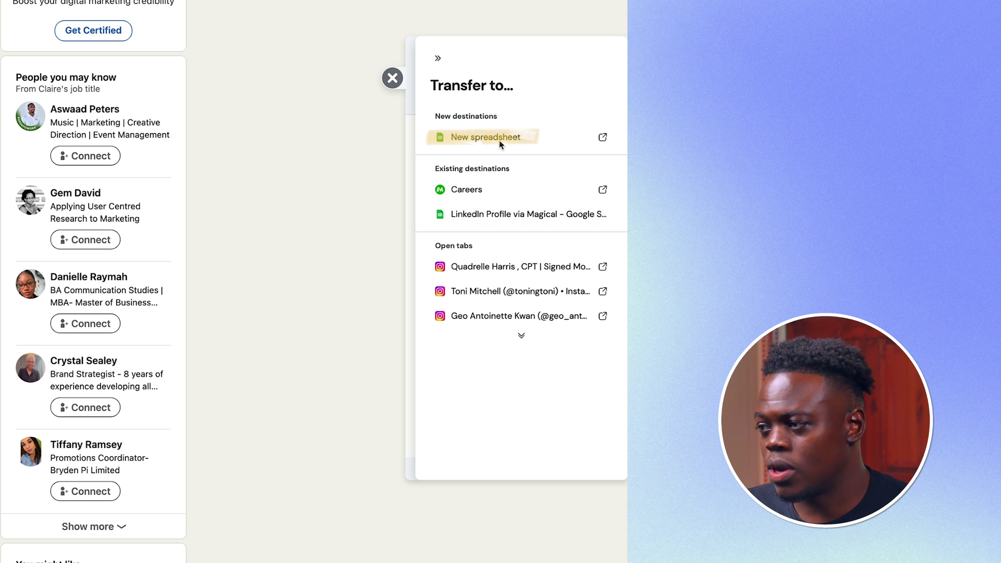
pyautogui.click(514, 138)
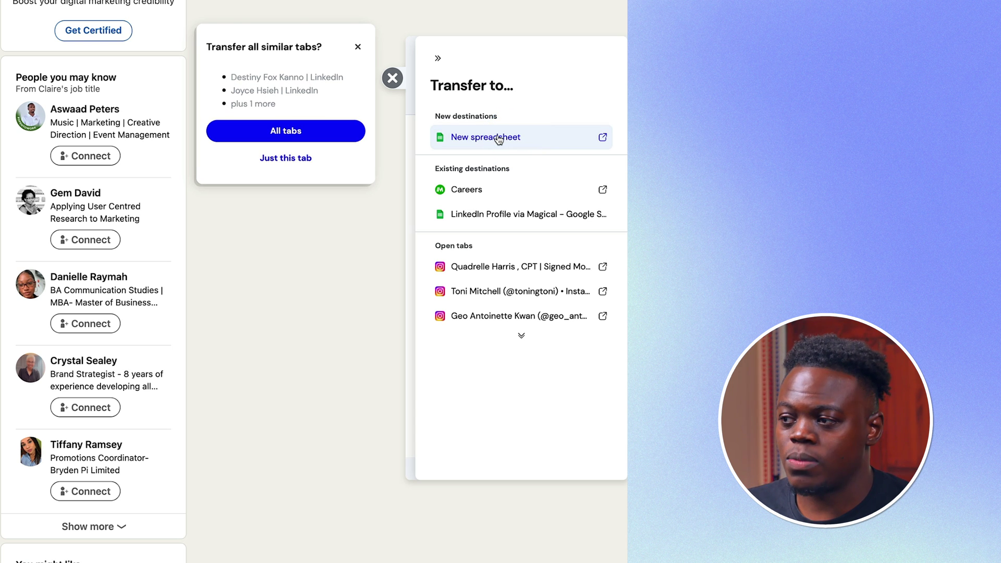
pyautogui.click(307, 160)
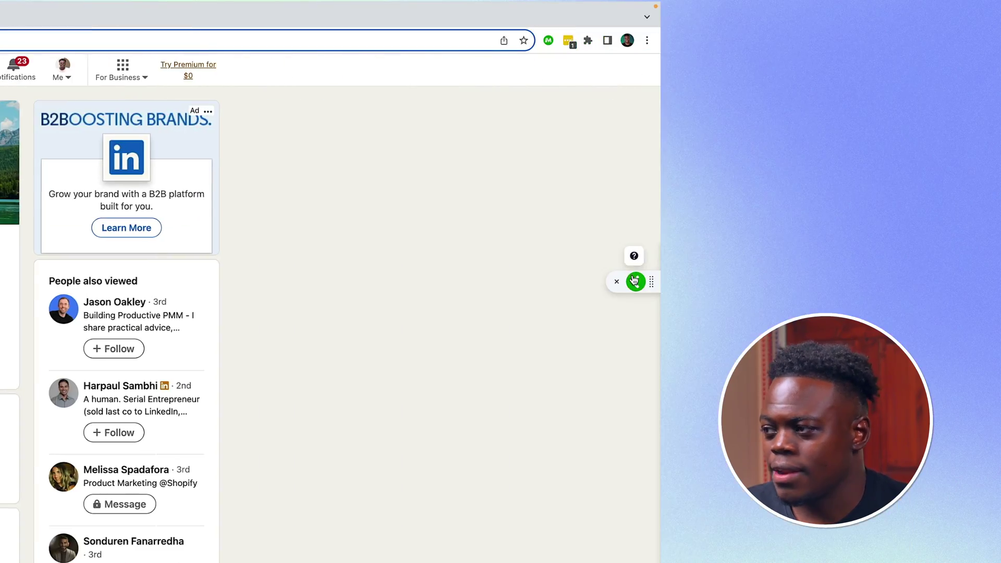
# Step: Capture the next profile's About text and transfer it to the existing LinkedIn Profile via Magical sheet
pyautogui.click(634, 282)
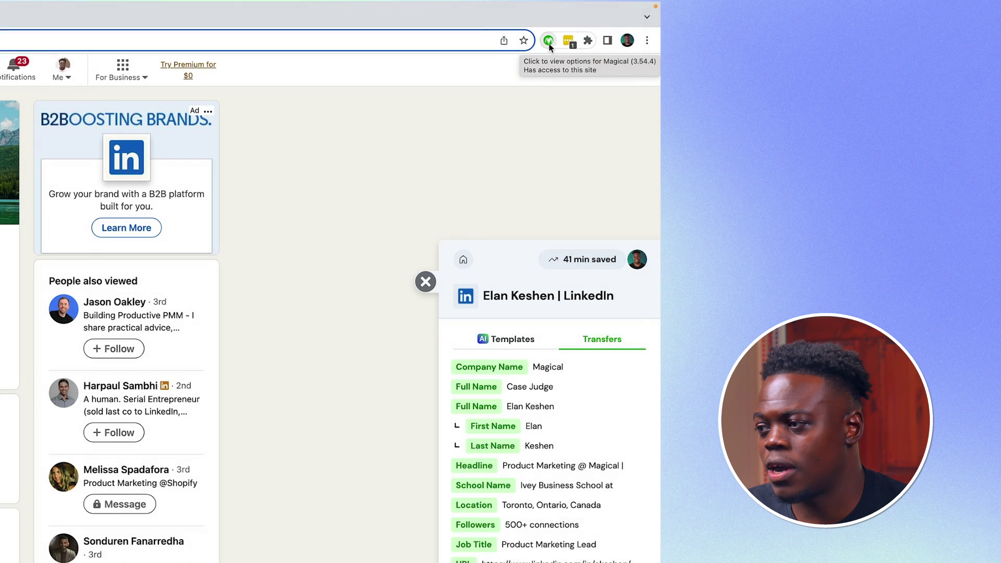
pyautogui.click(551, 409)
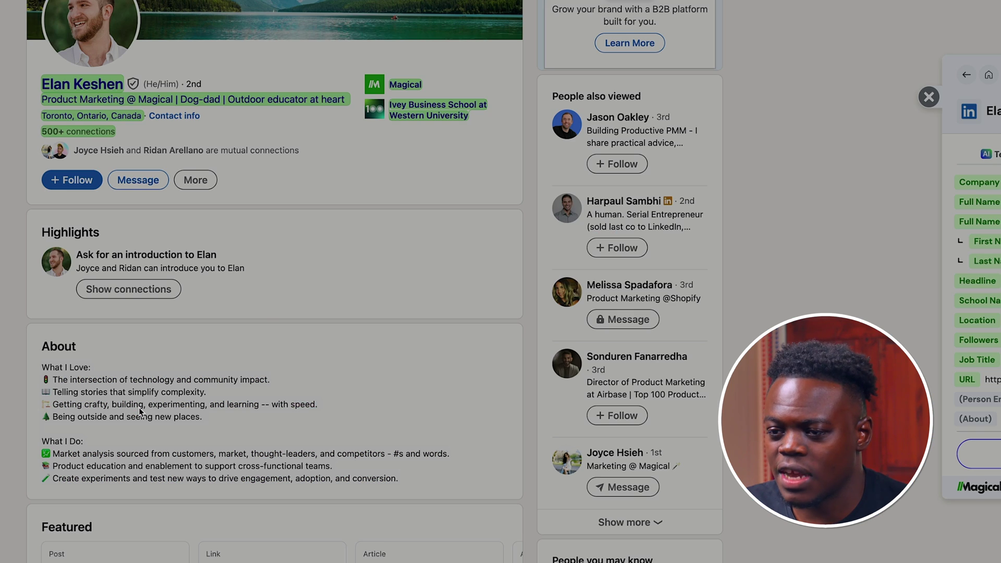
pyautogui.click(139, 412)
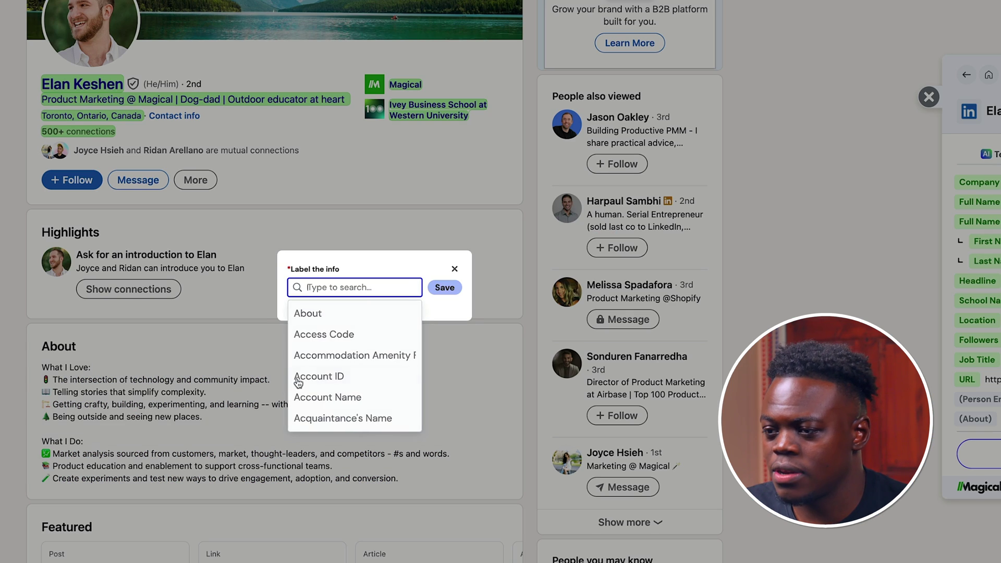
pyautogui.click(306, 315)
pyautogui.click(445, 288)
pyautogui.click(522, 453)
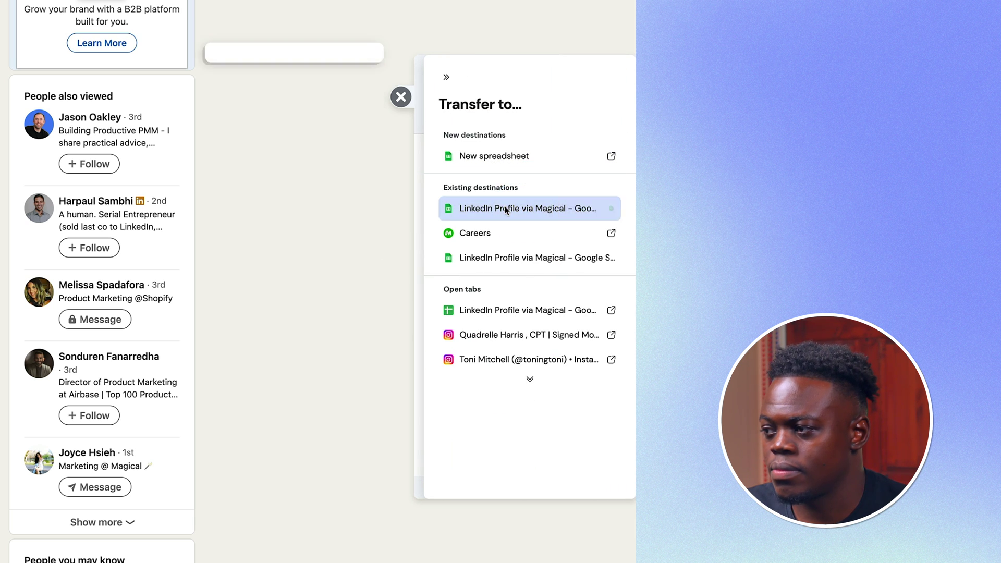
pyautogui.click(298, 178)
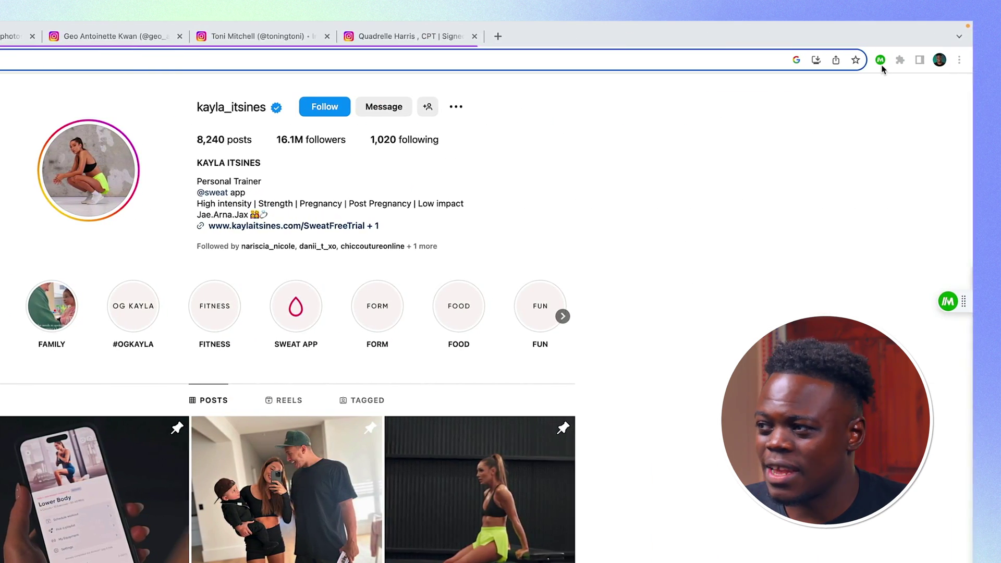
# Step: In Magical on the Instagram profile, capture the follower count labelled Followers
pyautogui.click(880, 61)
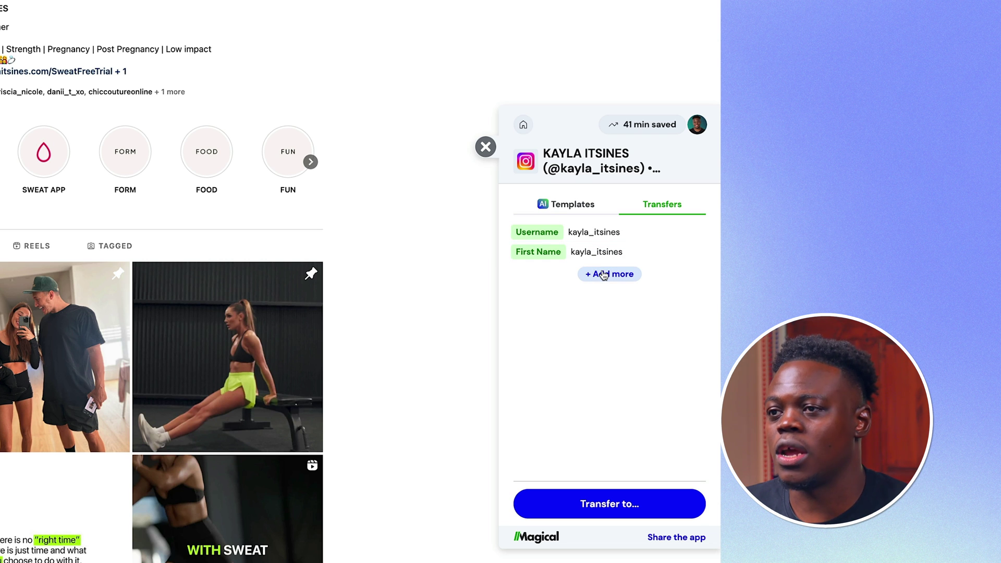
pyautogui.click(603, 274)
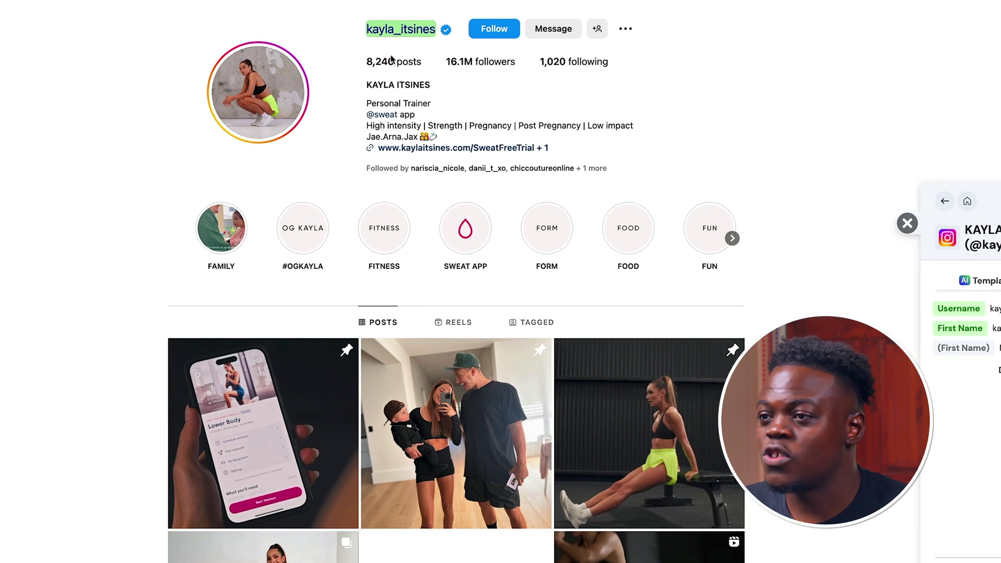
pyautogui.click(462, 62)
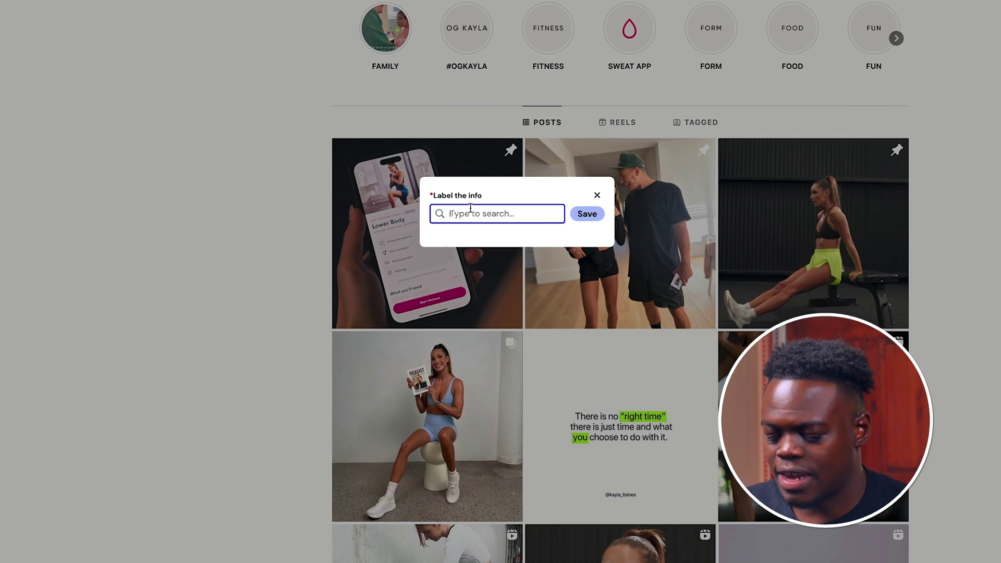
pyautogui.write('Follo')
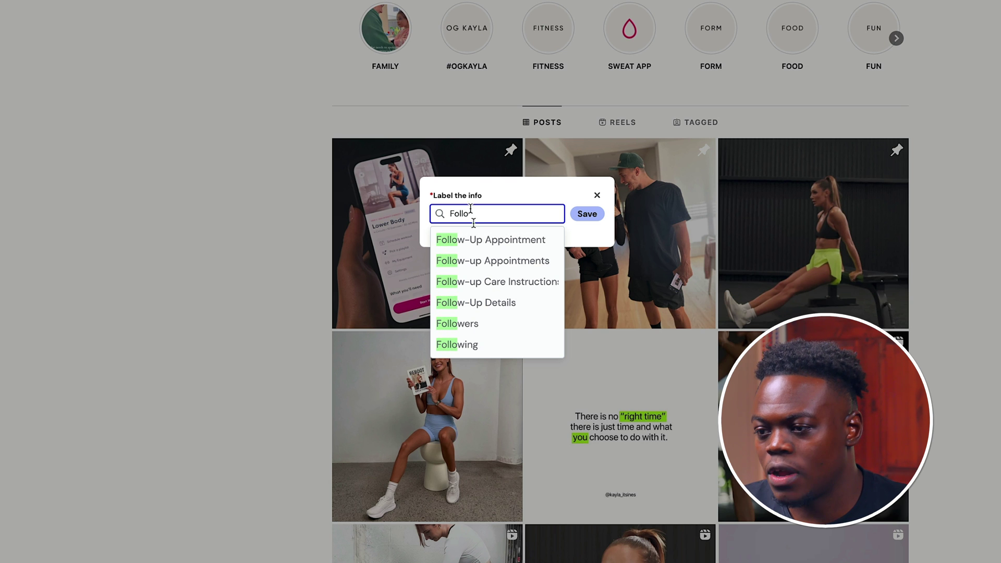
pyautogui.click(477, 323)
pyautogui.click(586, 213)
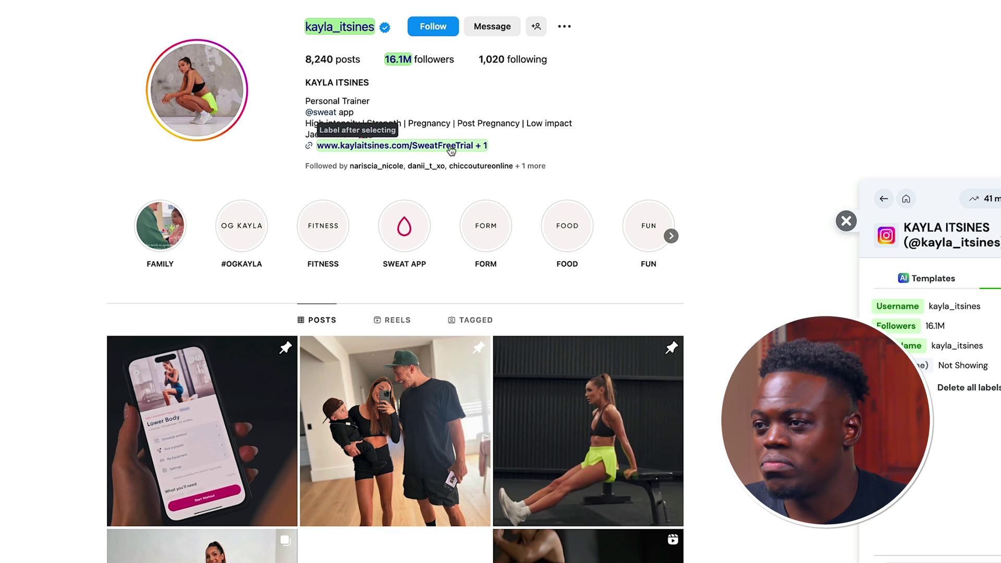
# Step: Capture the profile's bio link labelled Website URL
pyautogui.click(416, 149)
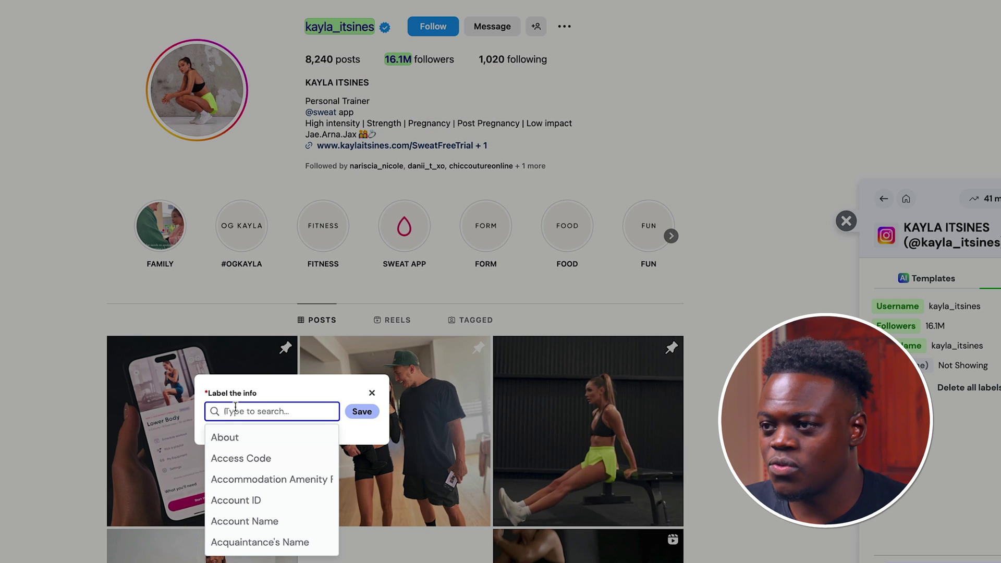
pyautogui.write('Webs')
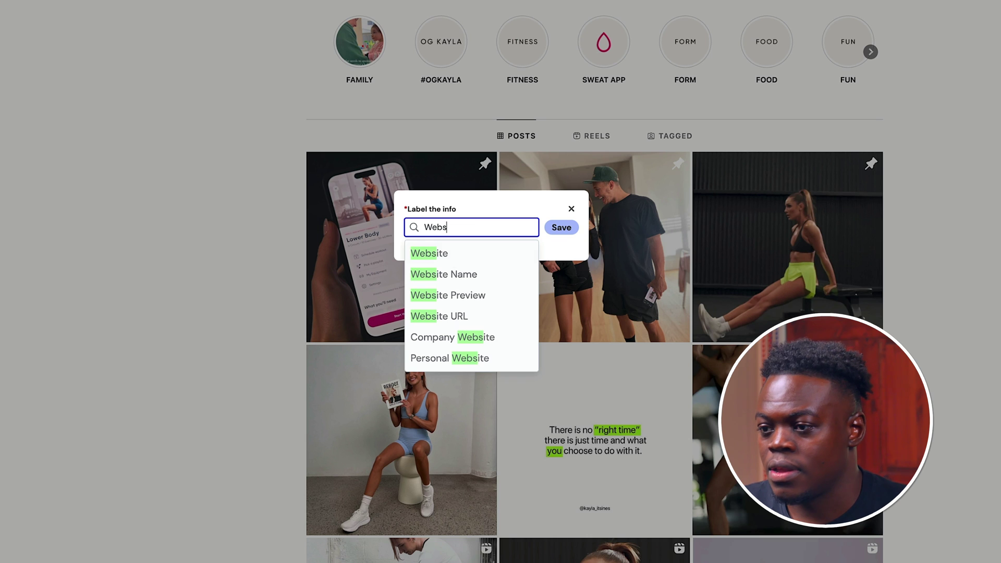
pyautogui.click(464, 315)
pyautogui.click(559, 227)
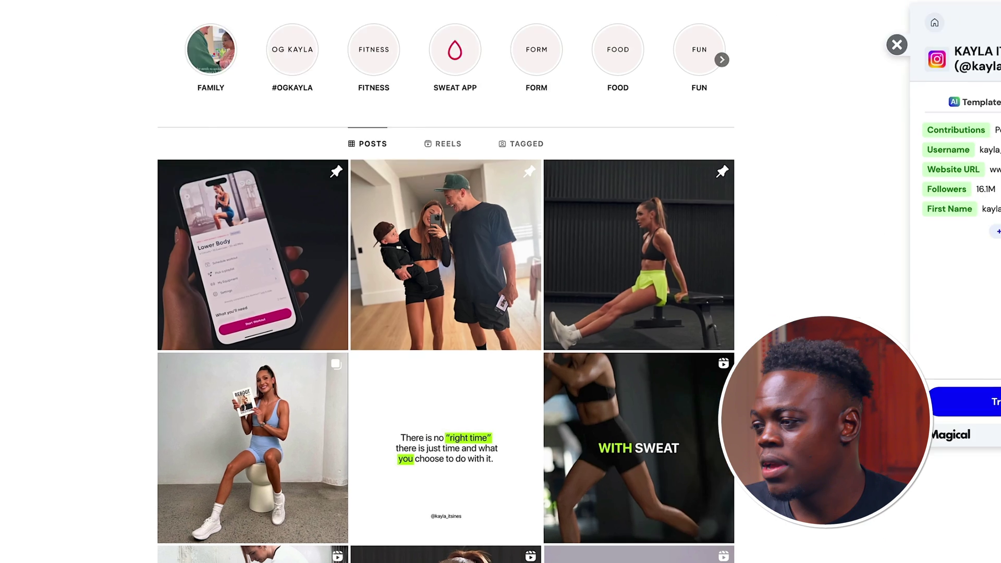
pyautogui.click(557, 429)
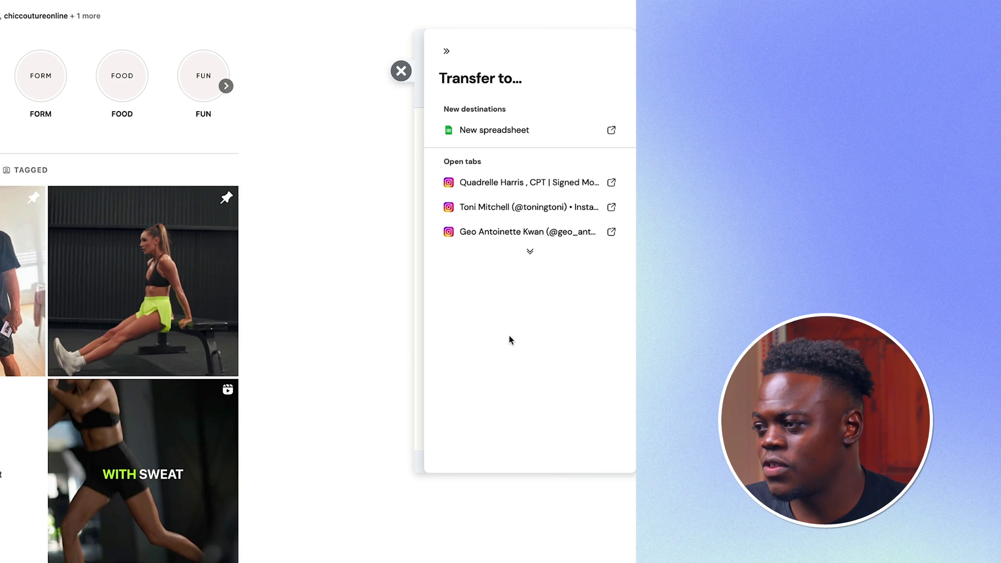
# Step: Transfer all similar Instagram tabs to a new 'Instagram via Magical' spreadsheet
pyautogui.click(501, 132)
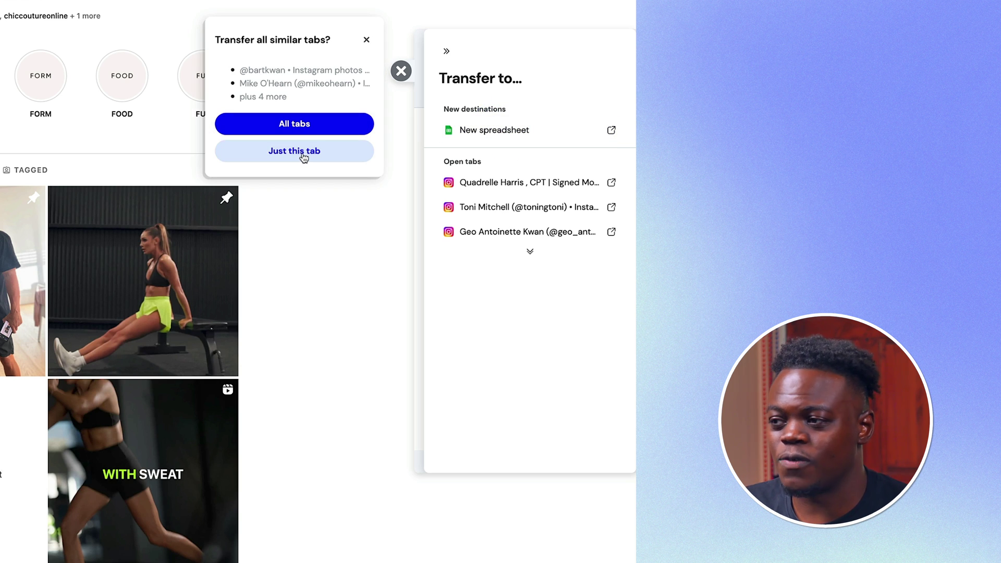
pyautogui.click(317, 128)
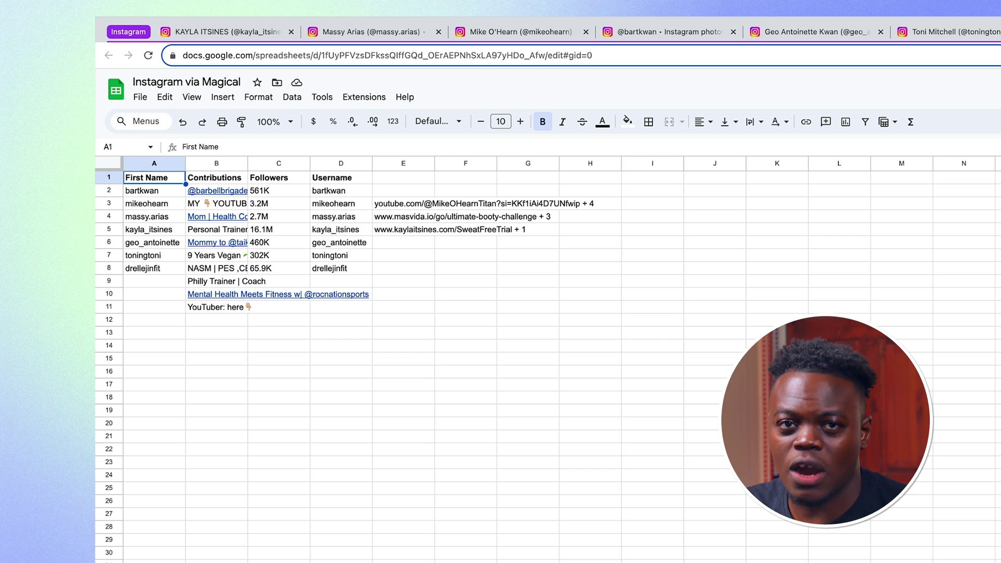
# Step: Review the scraped profiles in the Instagram via Magical sheet
pyautogui.click(527, 397)
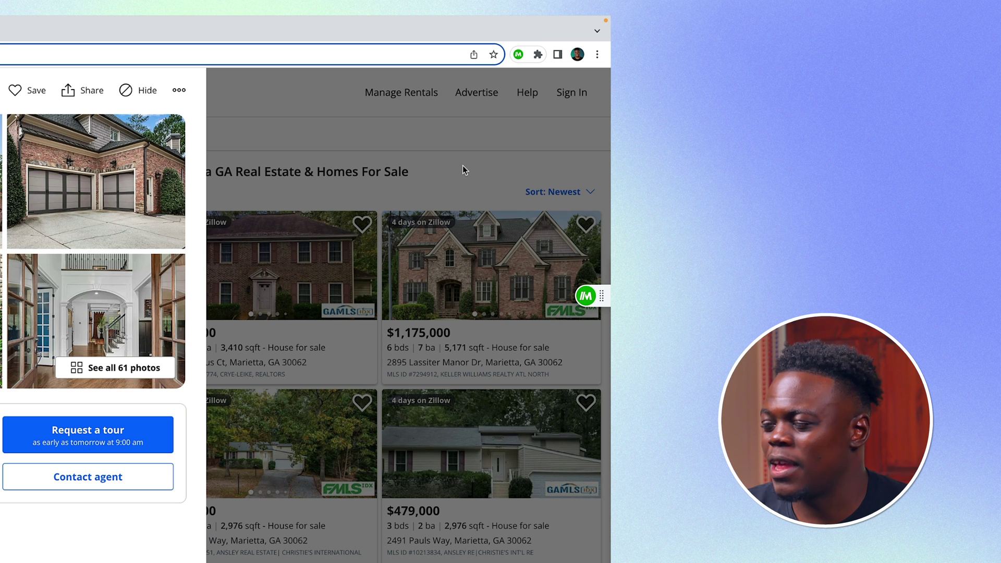
# Step: Transfer all four Marietta Zillow listing tabs to a new 'Zillow Listing via Magical' spreadsheet
pyautogui.click(518, 54)
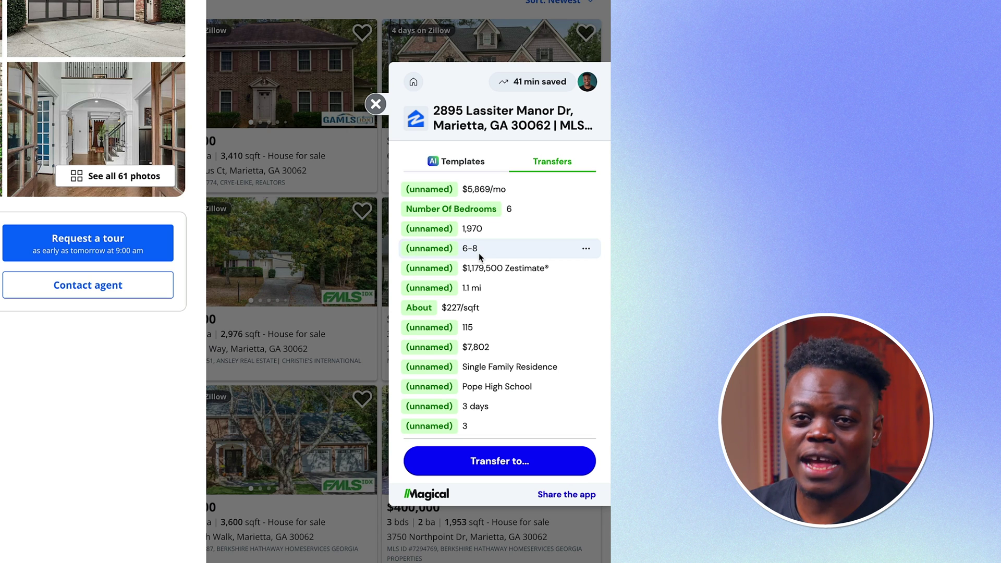
pyautogui.click(516, 456)
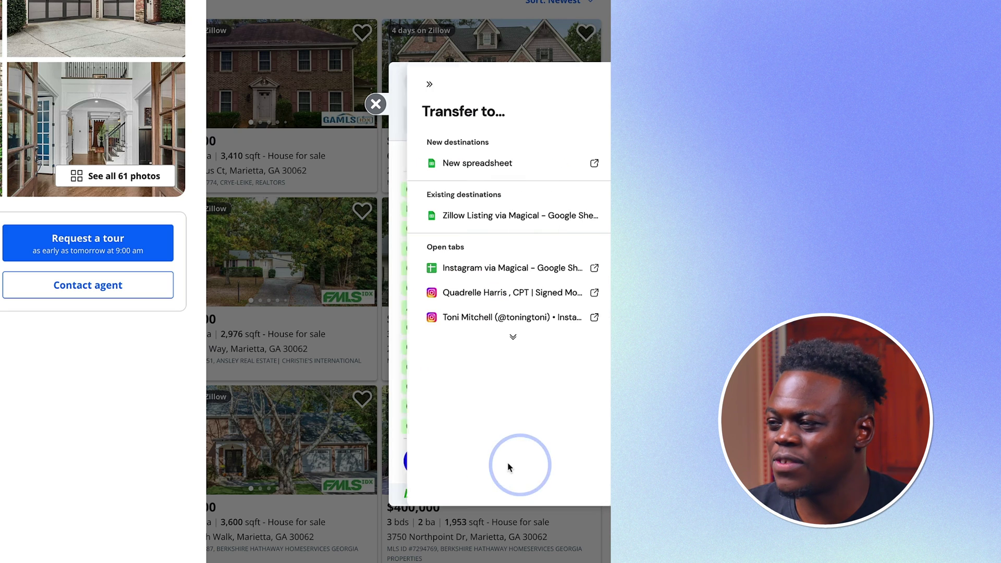
pyautogui.click(482, 165)
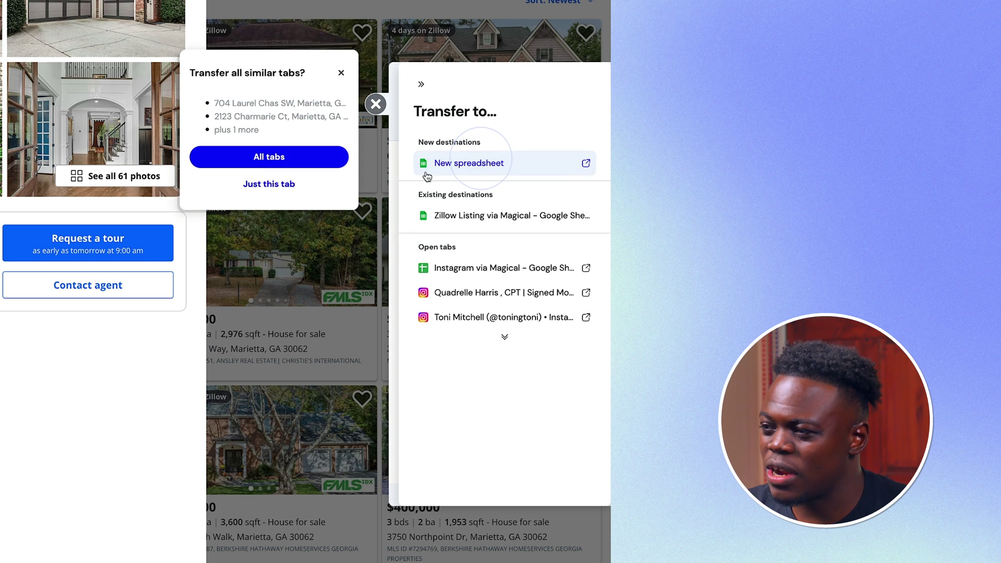
pyautogui.click(268, 157)
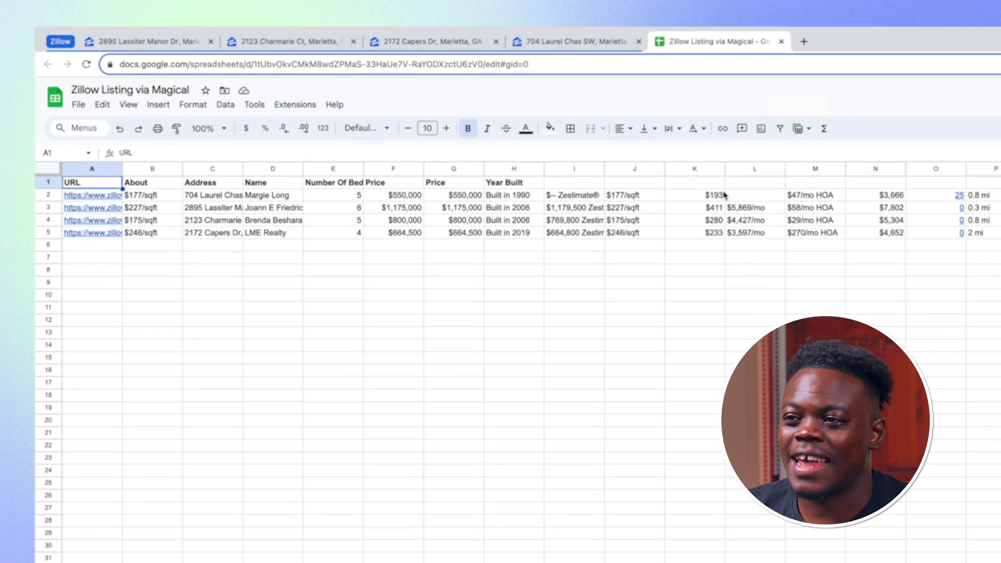
# Step: Delete the contents of K2:Y5 and I2:J5 in the listing sheet
pyautogui.moveTo(733, 200); pyautogui.dragTo(998, 240)
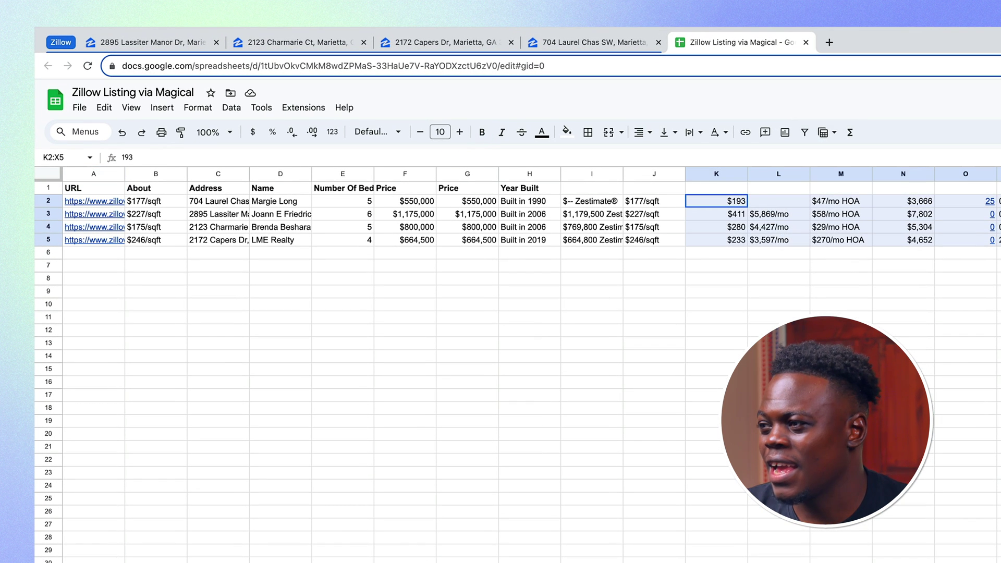
pyautogui.press('Delete')
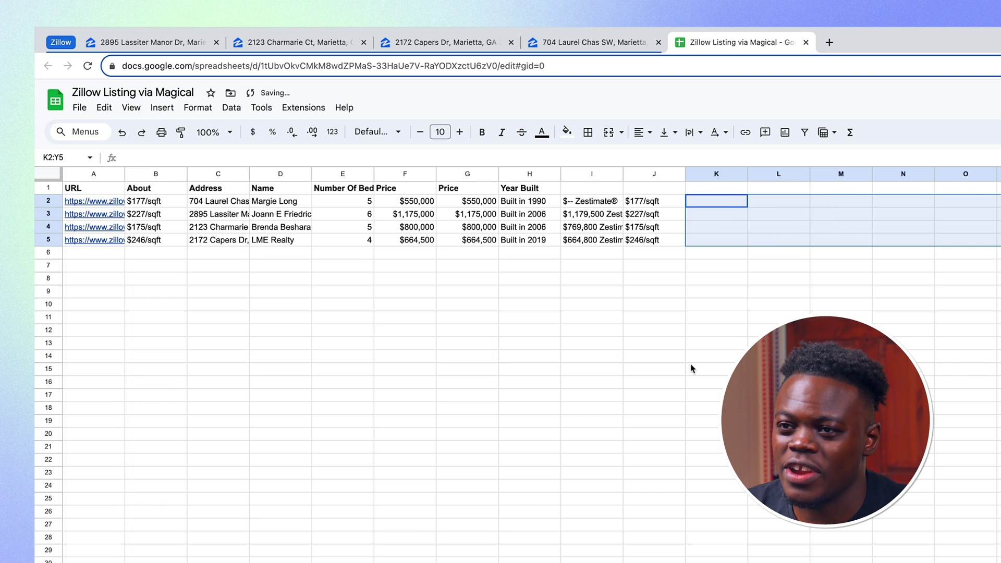
pyautogui.moveTo(599, 204); pyautogui.dragTo(651, 241)
pyautogui.press('Delete')
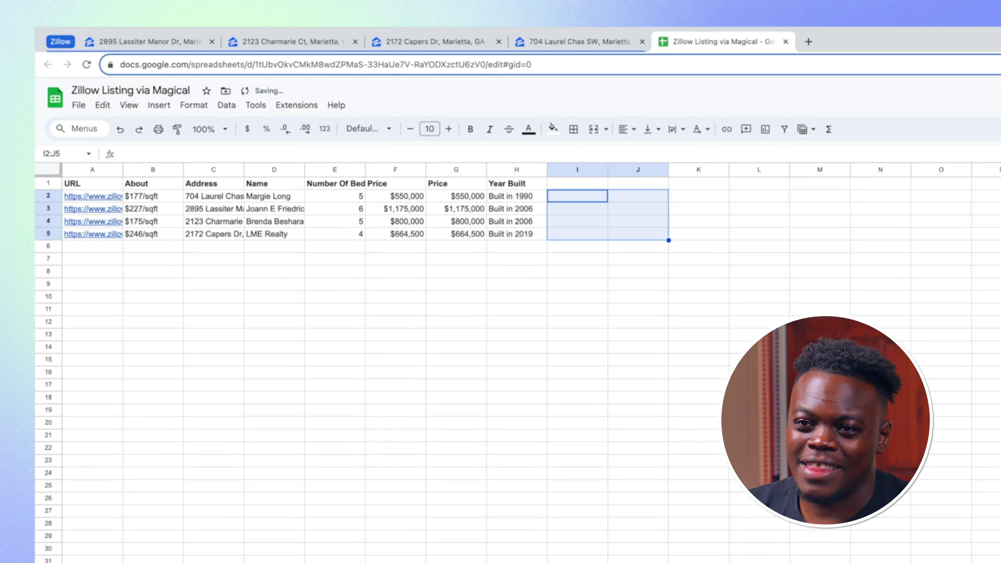